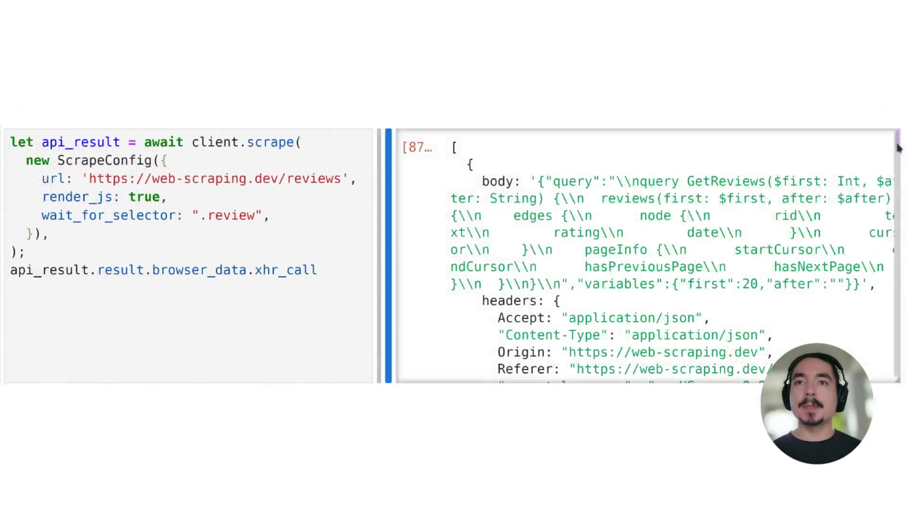
pyautogui.moveTo(898, 147); pyautogui.dragTo(898, 331)
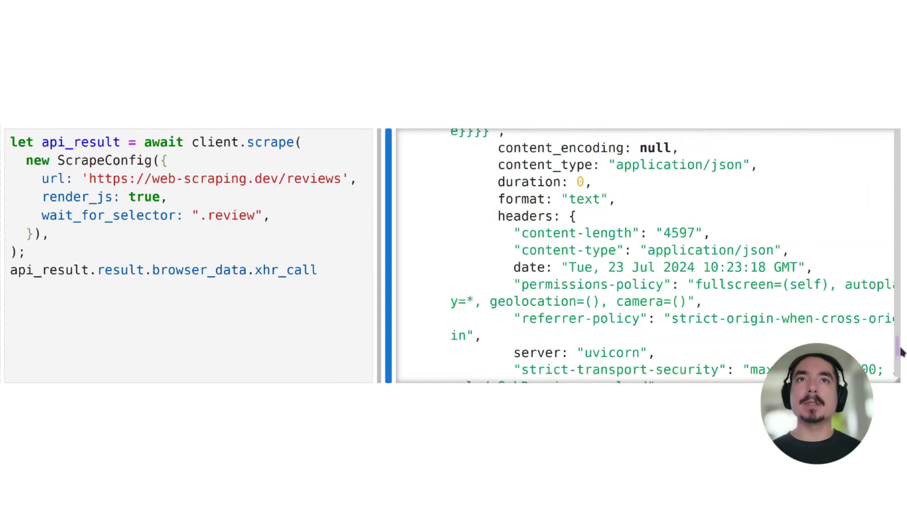
pyautogui.moveTo(900, 350); pyautogui.dragTo(898, 190)
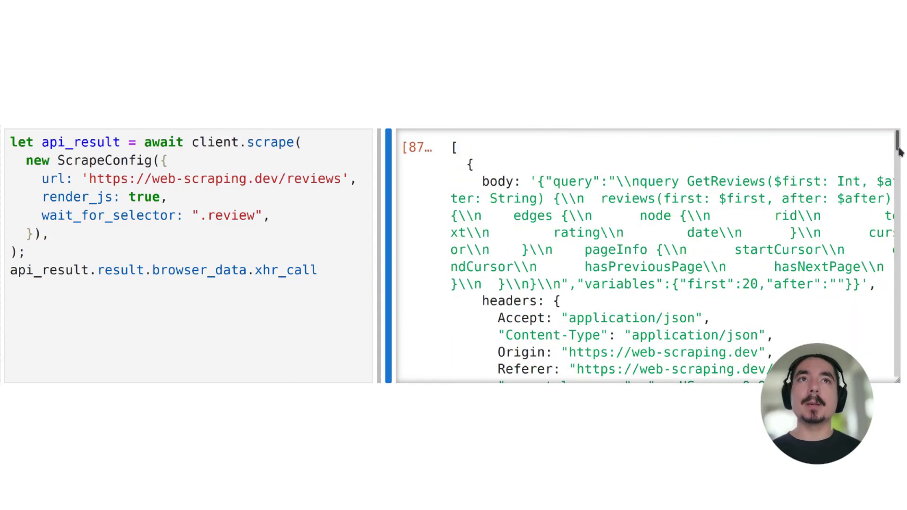
pyautogui.moveTo(899, 148); pyautogui.dragTo(899, 331)
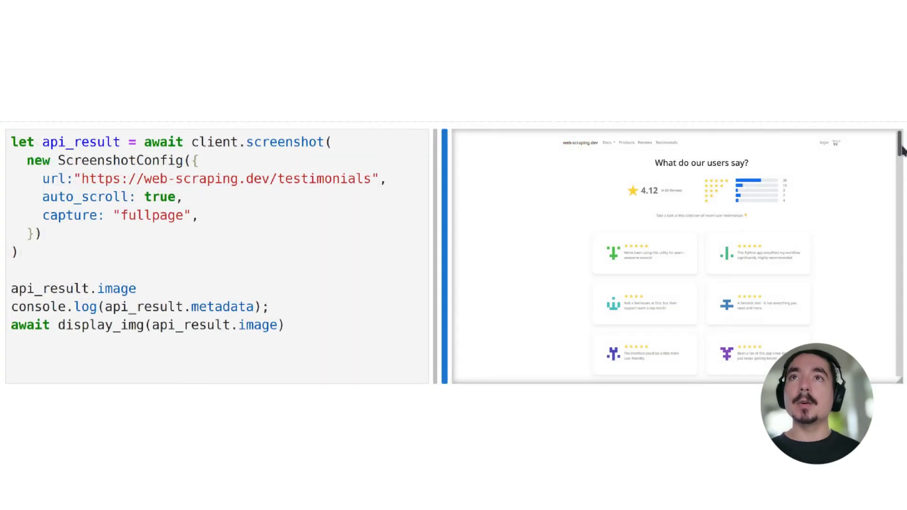
pyautogui.moveTo(900, 149)
pyautogui.mouseDown()
pyautogui.moveTo(897, 337)
pyautogui.moveTo(889, 150)
pyautogui.moveTo(899, 241)
pyautogui.mouseUp()
pyautogui.scroll(5, 898, 255)
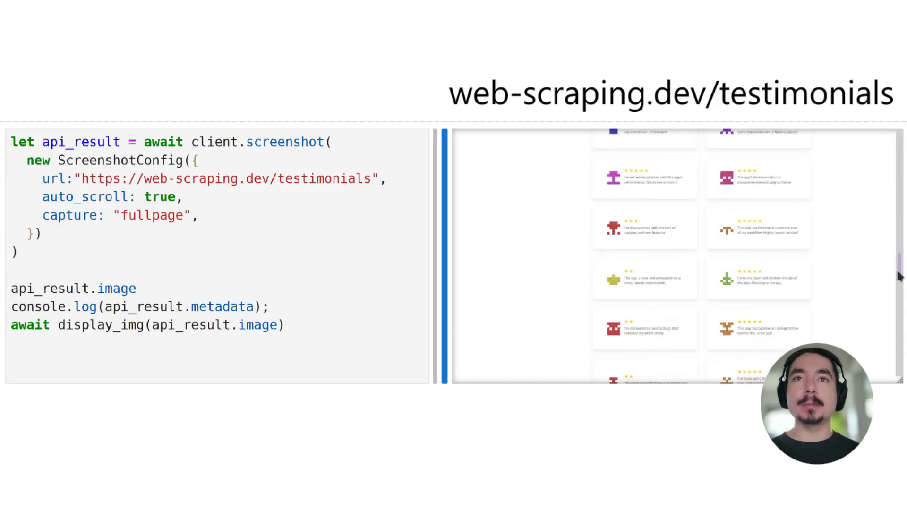
pyautogui.scroll(5, 898, 279)
pyautogui.scroll(5, 766, 278)
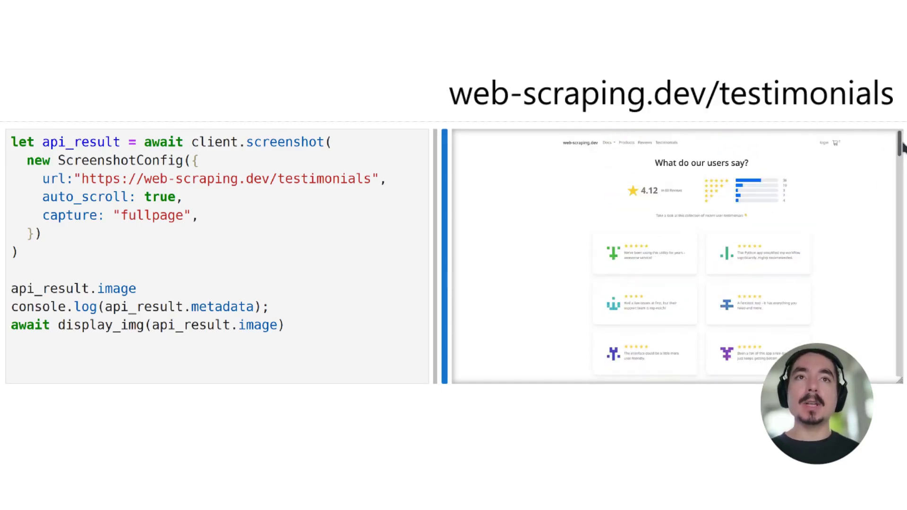